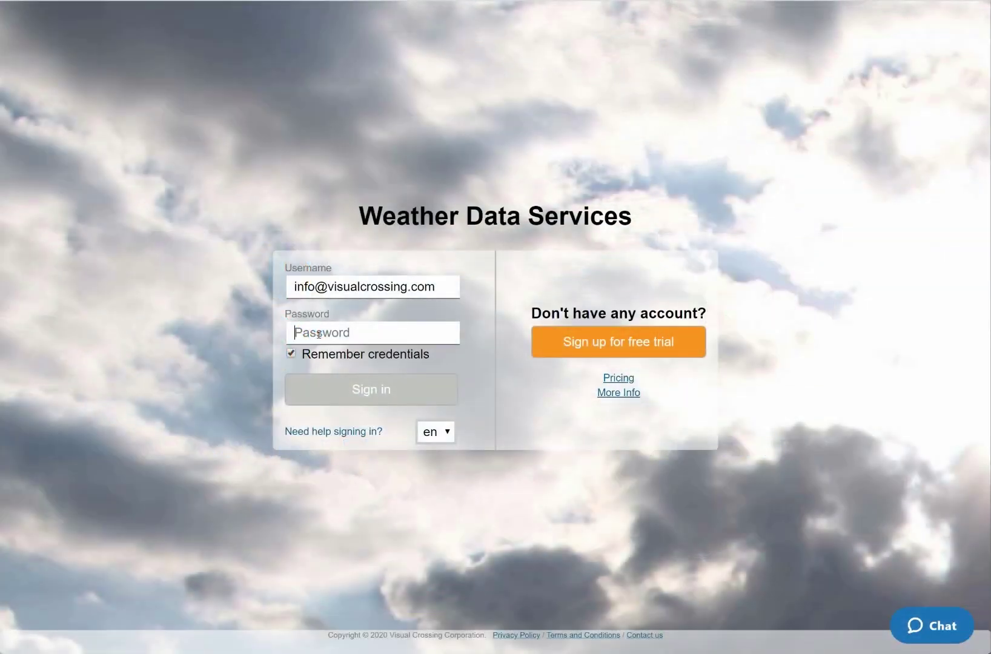
- Enter the account password and submit it to sign in to Weather Data Services
type("••••••••")
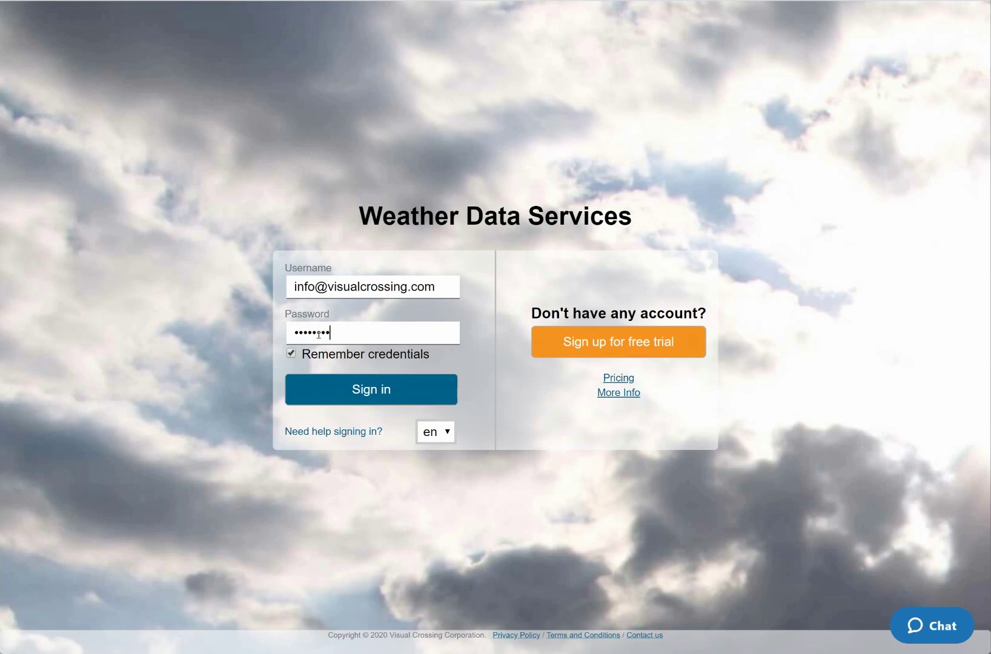
key("Return")
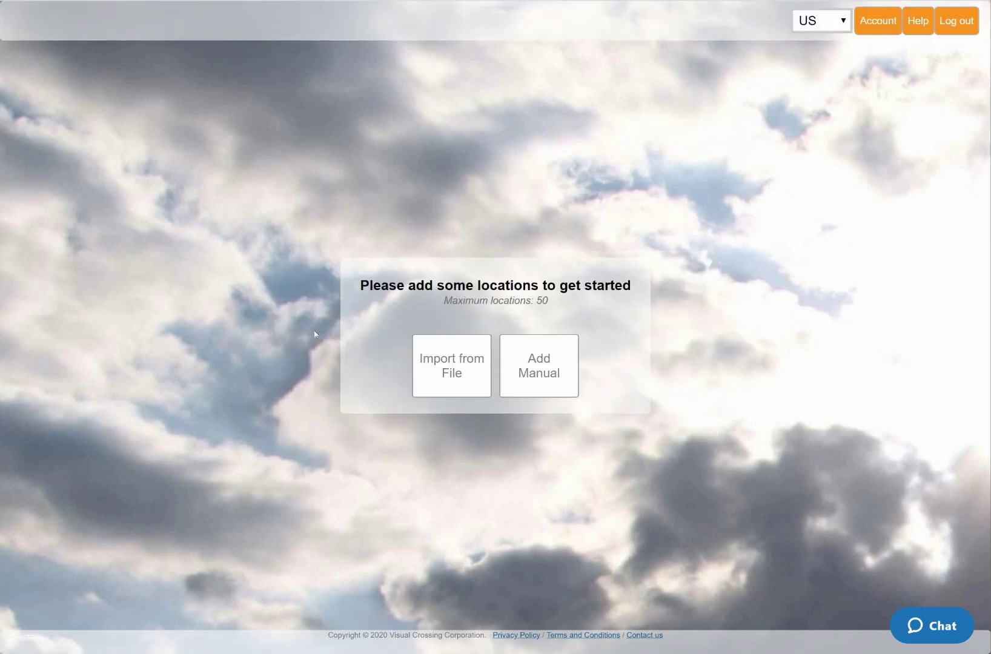
- Import the store locations CSV with Name as Store Name and Date as Sales Date, adding 19 locations
left_click(447, 365)
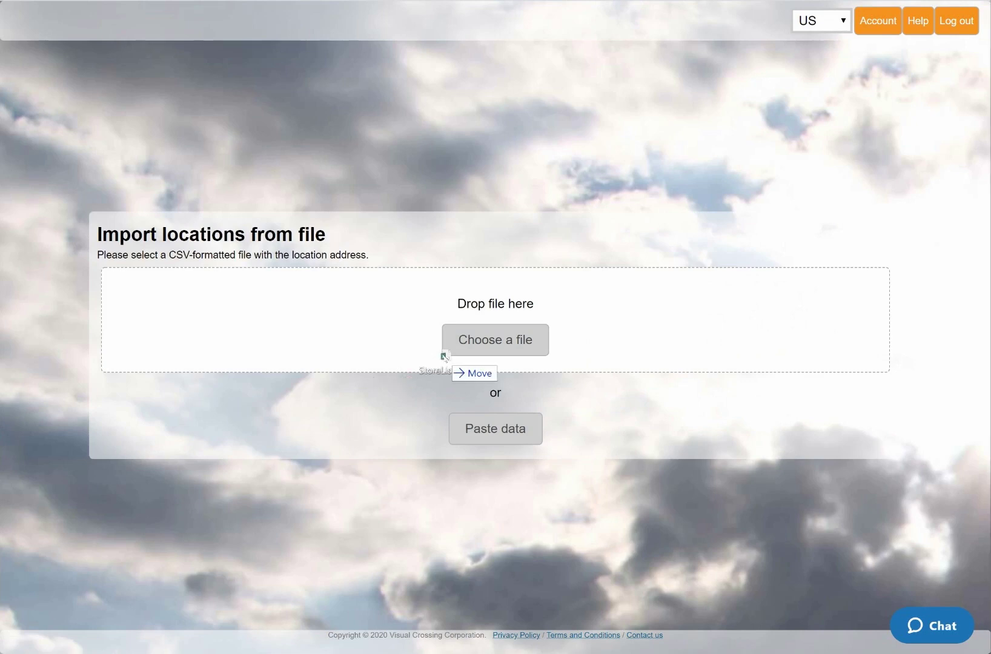
left_click_drag(447, 358, 490, 333)
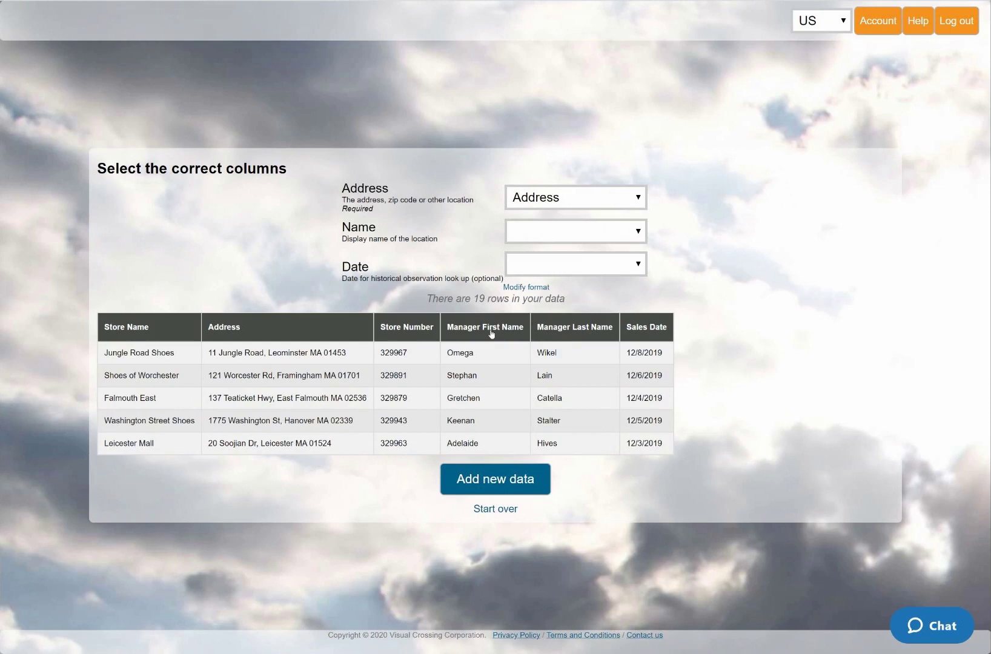
left_click(586, 233)
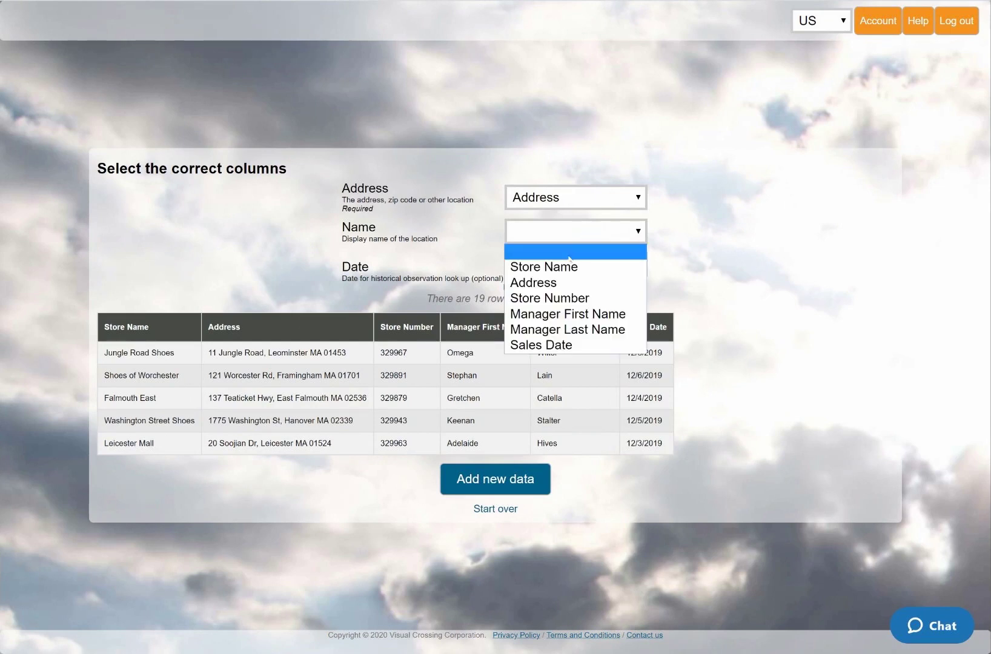
left_click(562, 268)
left_click(558, 269)
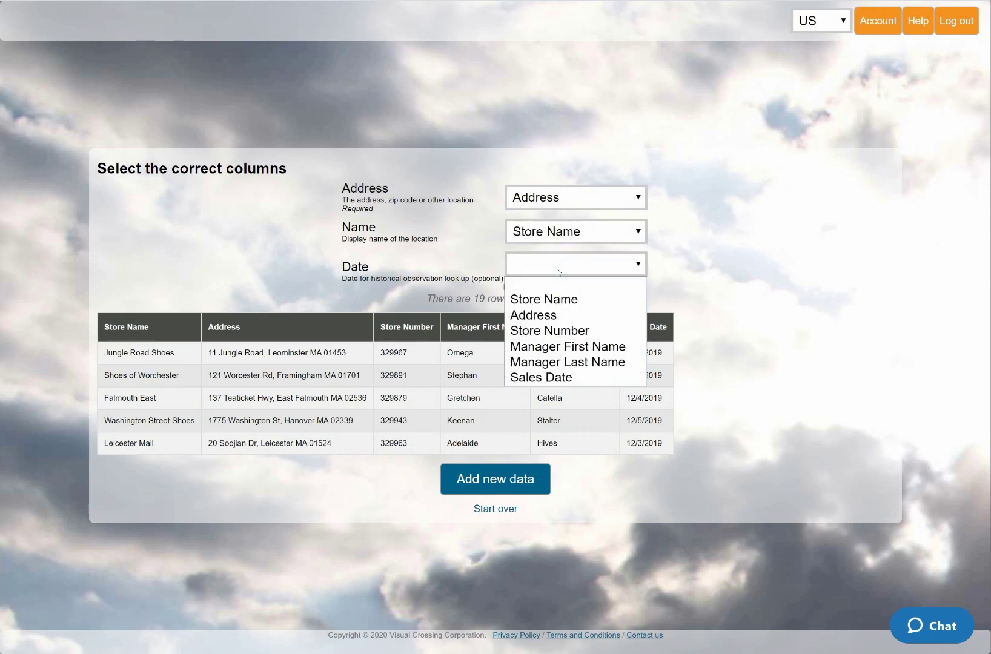
left_click(539, 376)
left_click(506, 479)
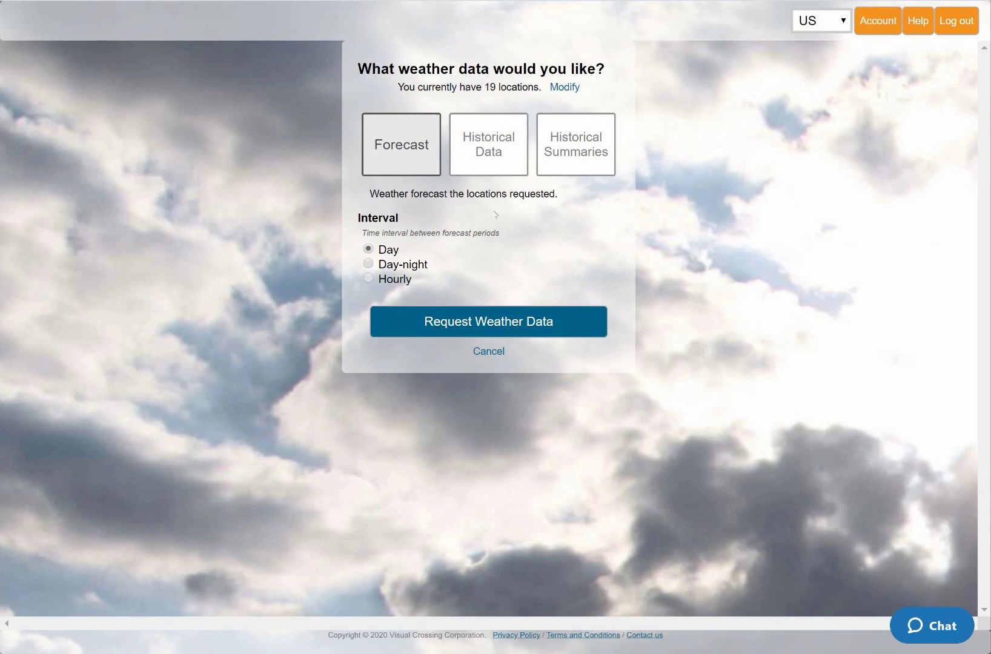
- Choose Historical Data as the weather data type
left_click(502, 170)
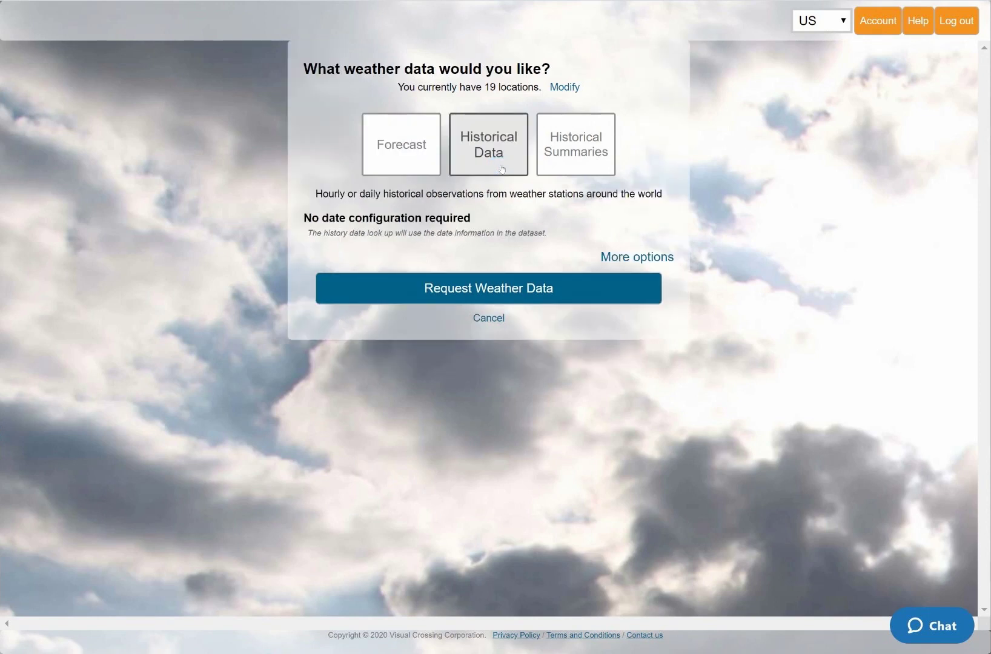
- Request the weather data, view it in the Raw Grid, and display the API query URL
left_click(485, 288)
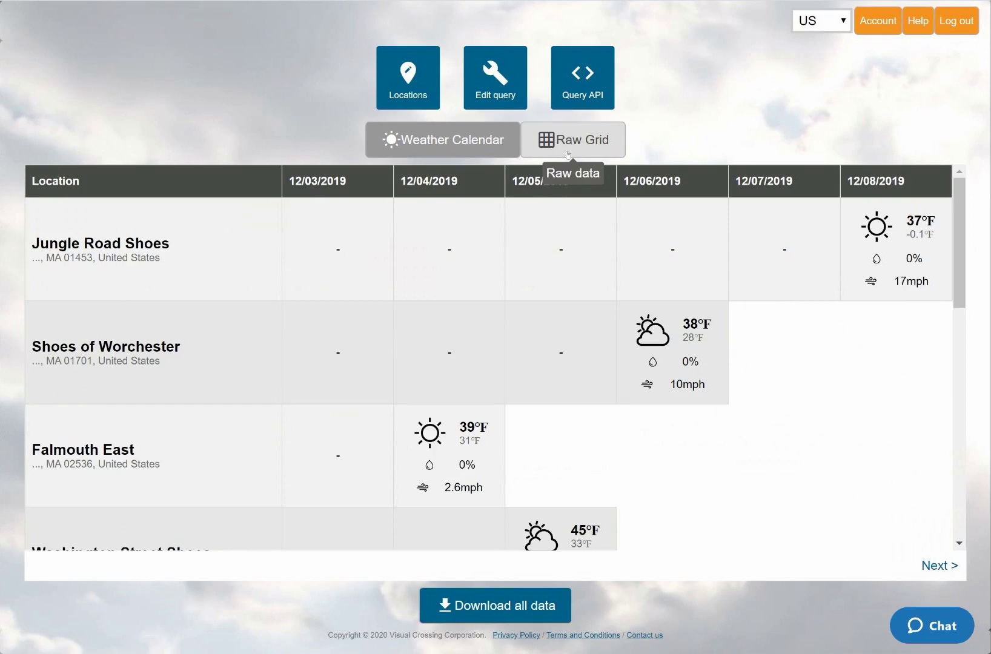
left_click(585, 144)
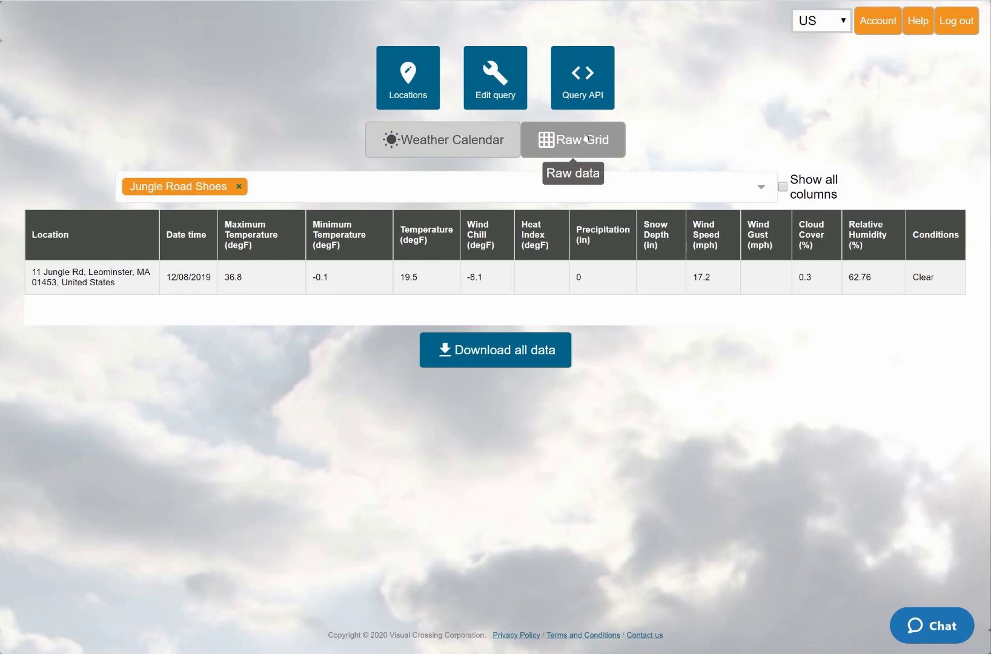
left_click(594, 85)
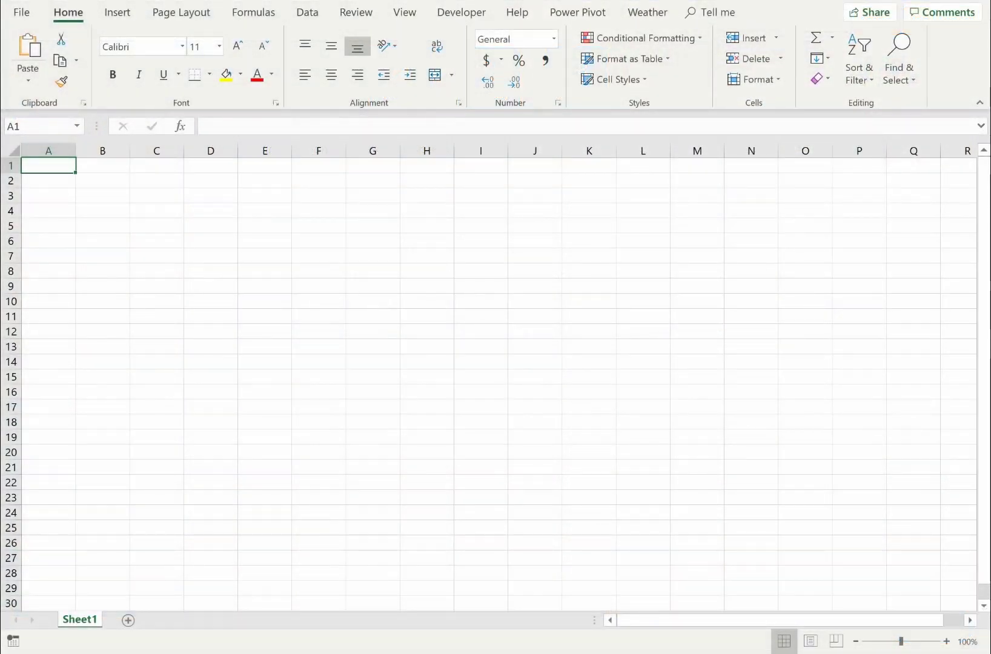
- Start a From Web import via Data > Get Data > From Other Sources
left_click(306, 14)
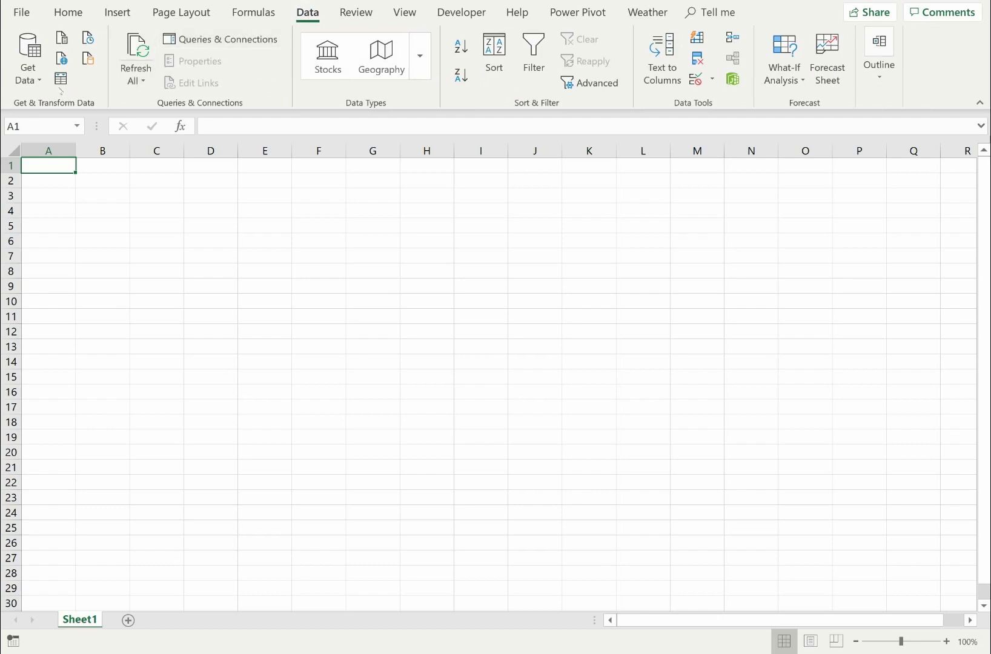
left_click(38, 86)
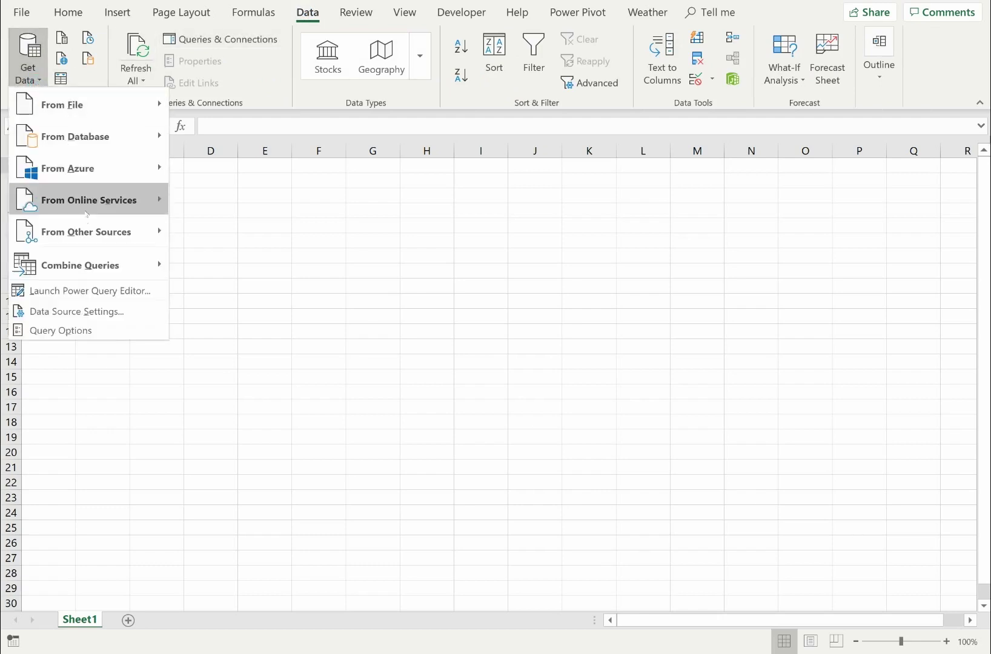
mouse_move(86, 230)
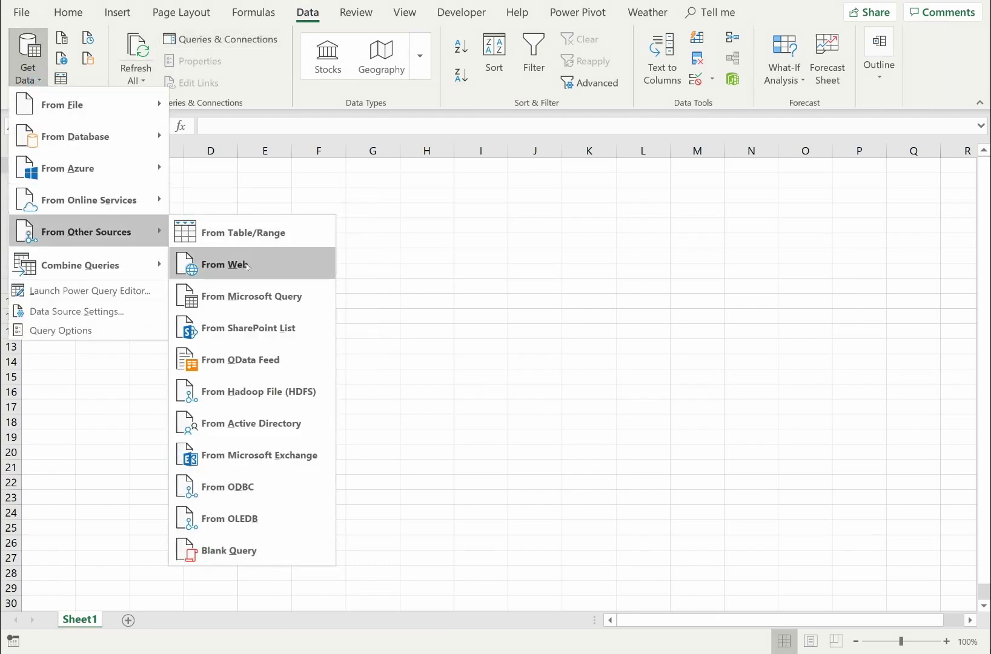
left_click(247, 265)
- Paste the Visual Crossing query URL and fetch the weather table preview
left_click(165, 397)
right_click(165, 396)
left_click(195, 452)
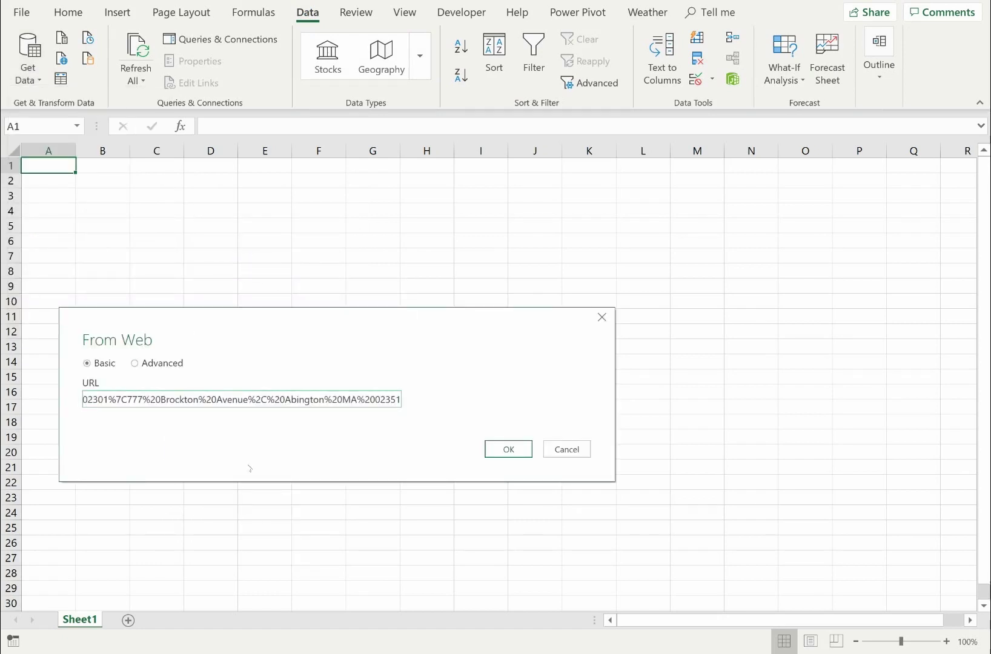
left_click(501, 450)
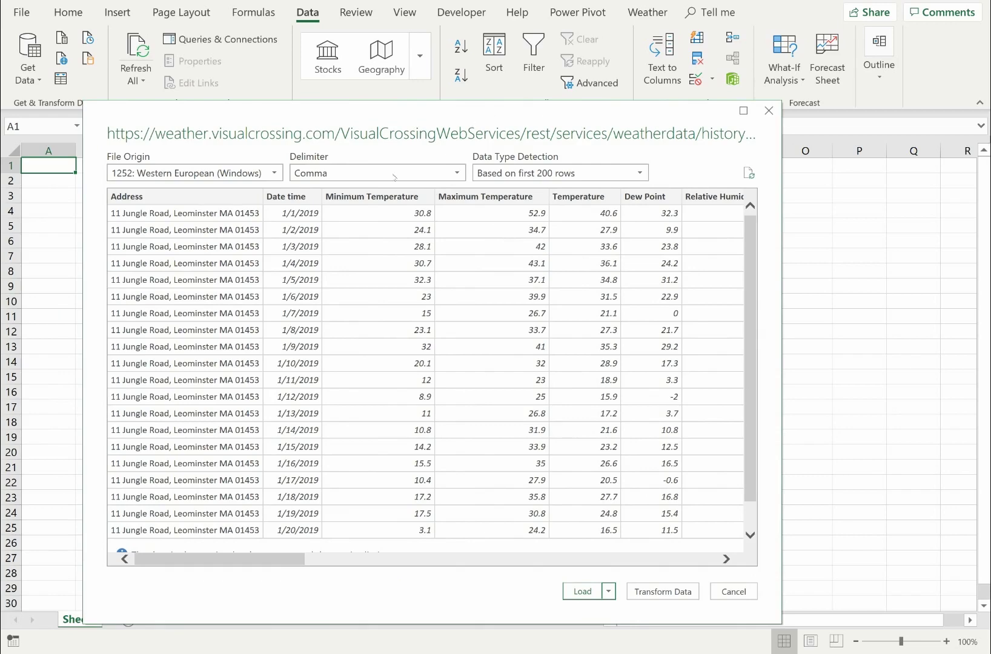
left_click_drag(186, 558, 151, 570)
- Load the 19 weather rows and chart Temperature (columns A and E) as clustered columns
left_click(581, 591)
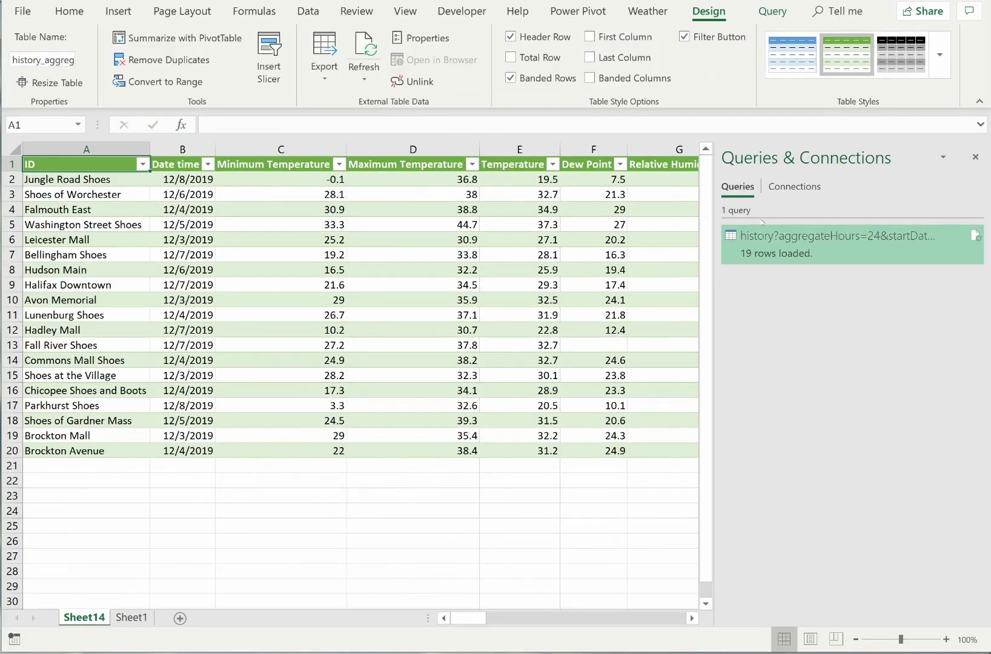
left_click(975, 157)
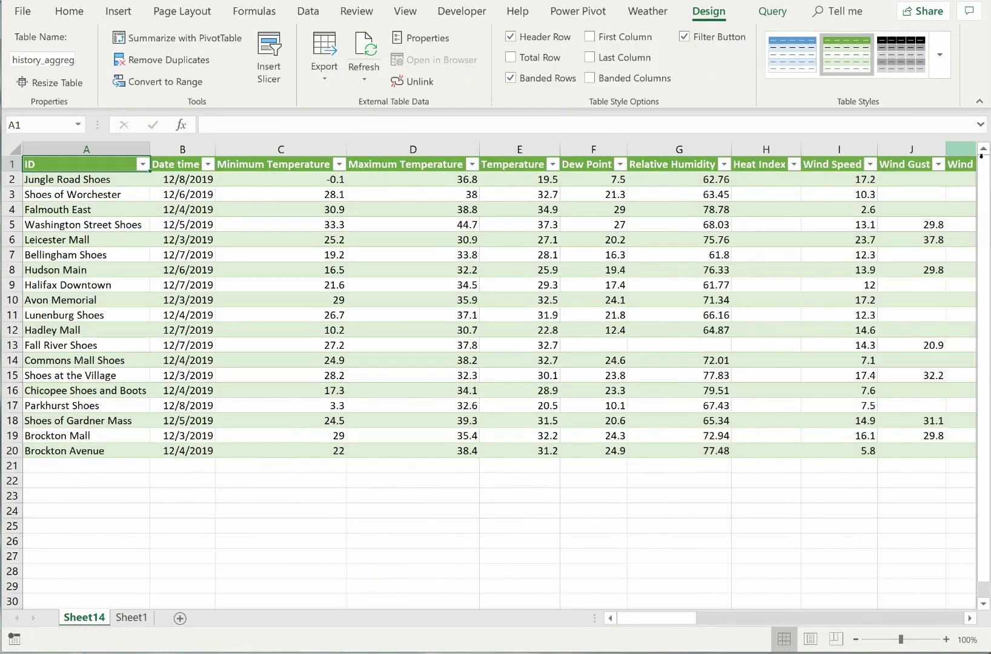
left_click(531, 156)
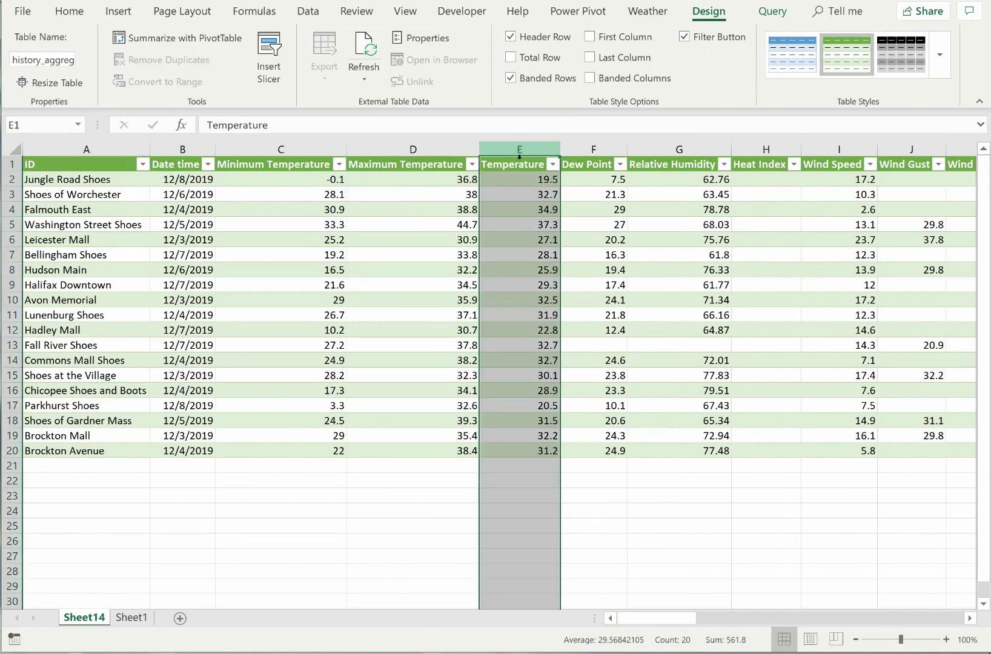
left_click(110, 157, "ctrl")
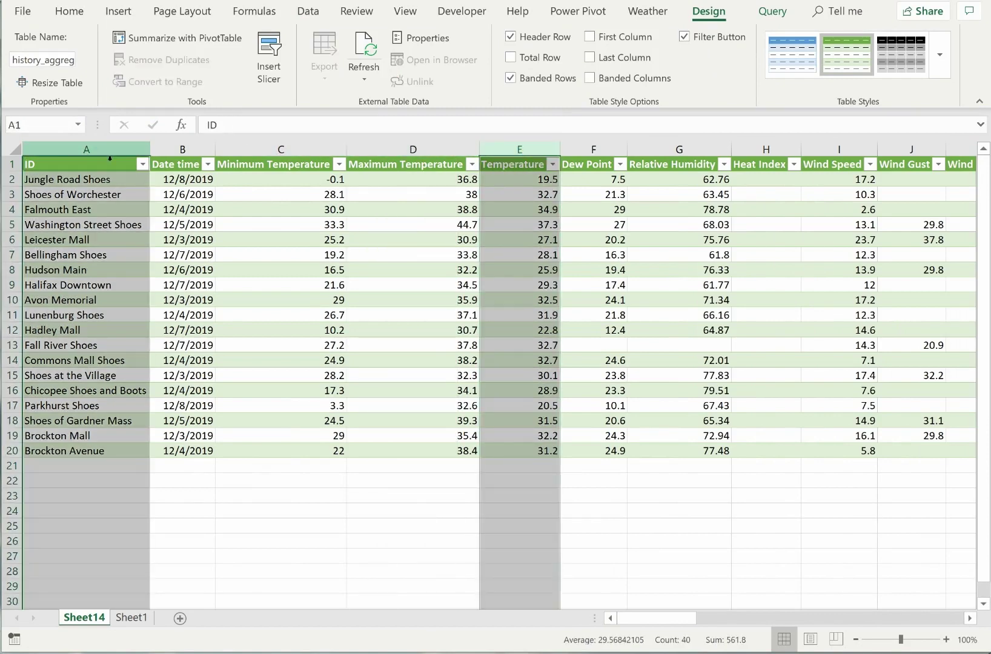
left_click(121, 12)
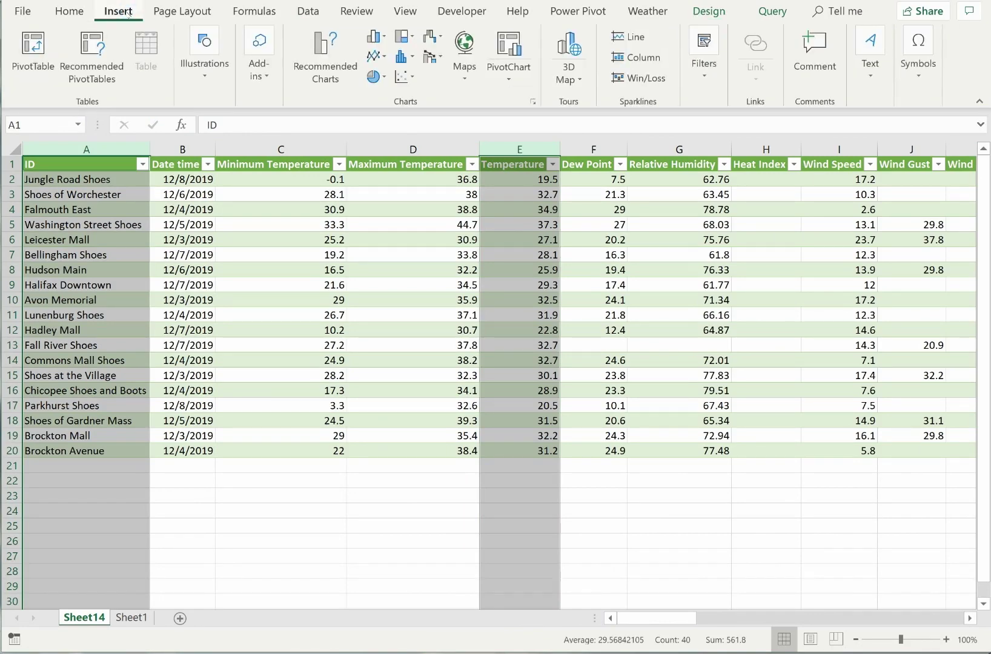
left_click(375, 37)
left_click(381, 74)
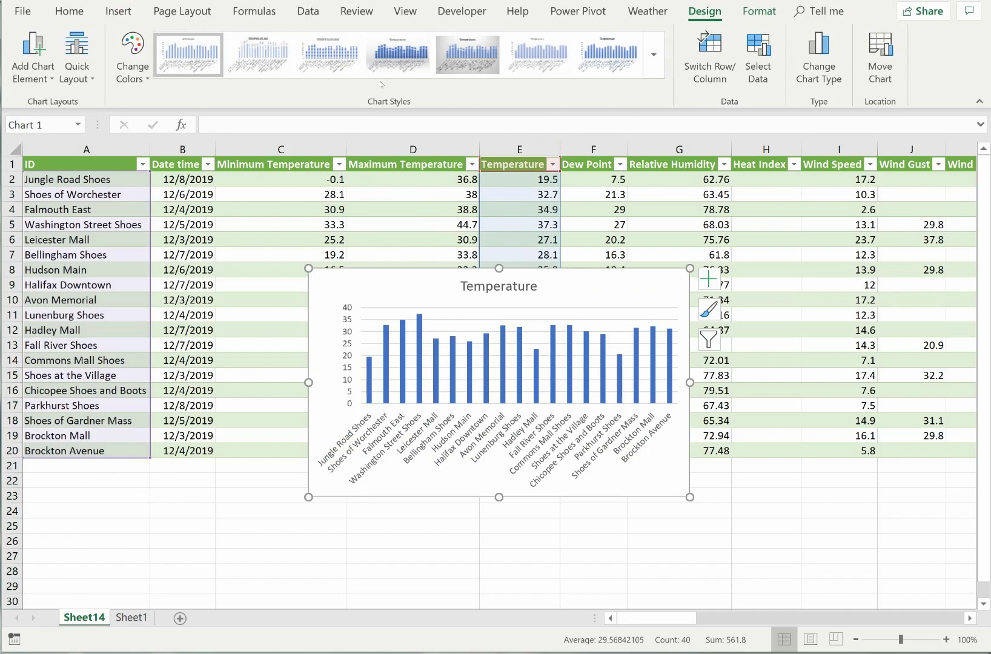
- Add a clustered column chart of Wind Speed from columns A and I
left_click(839, 149)
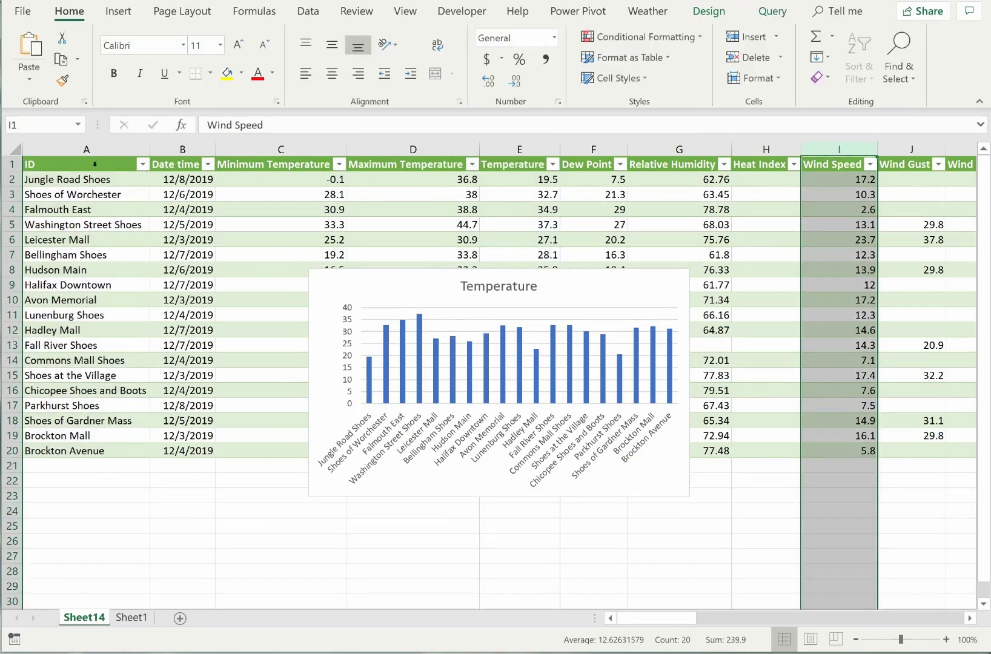
left_click(79, 160, "ctrl")
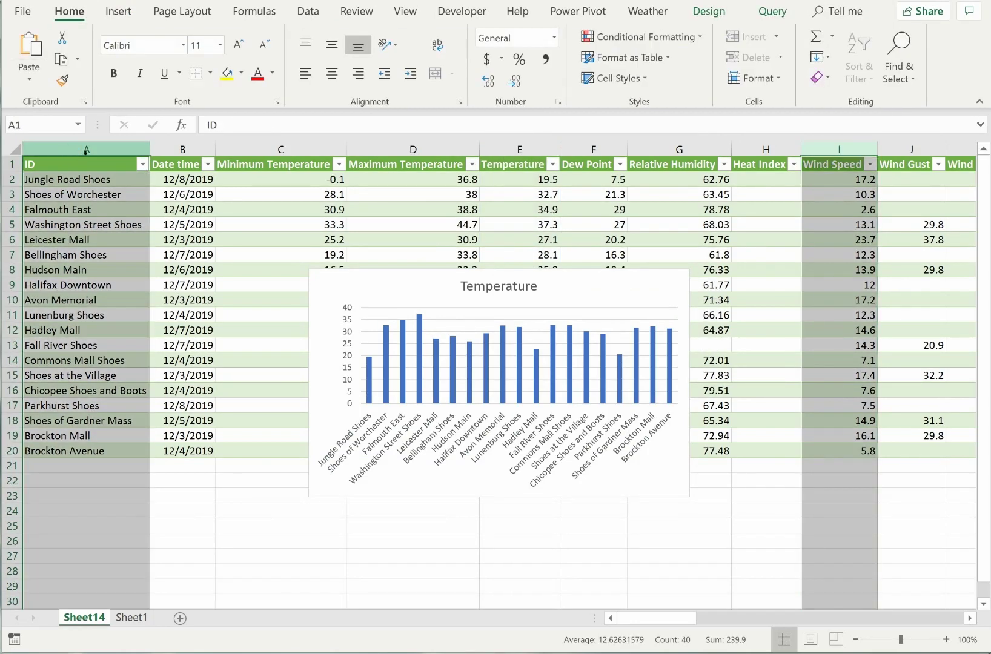
left_click(118, 11)
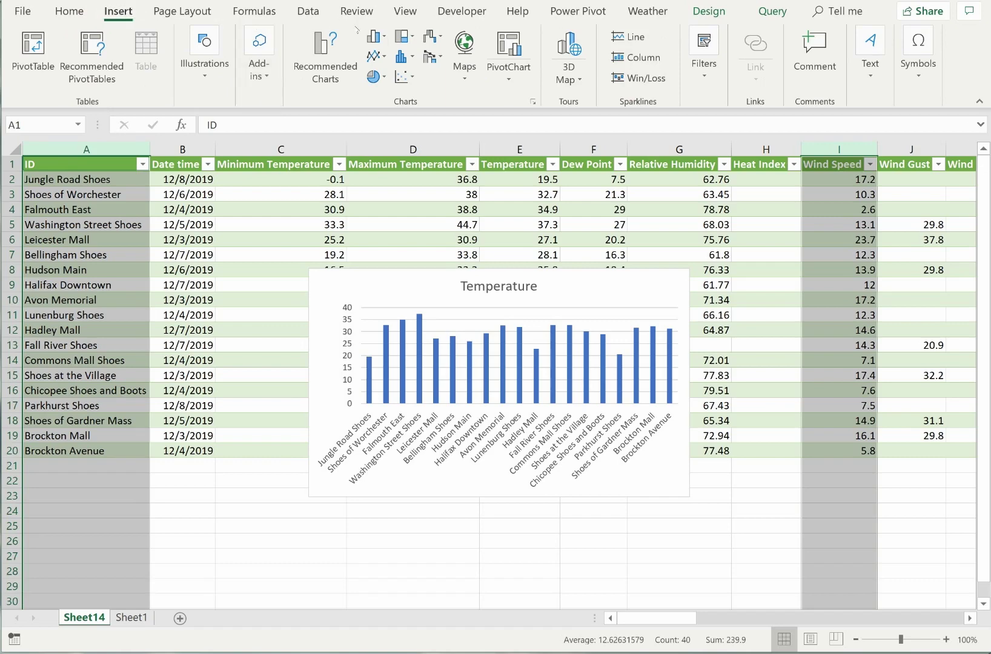
left_click(376, 37)
left_click(380, 77)
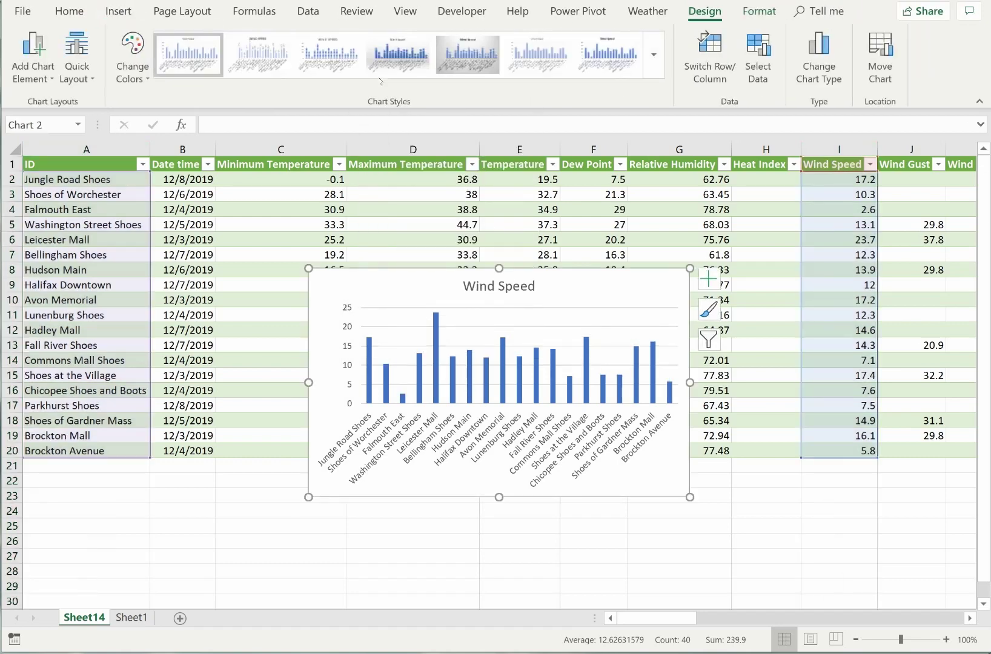